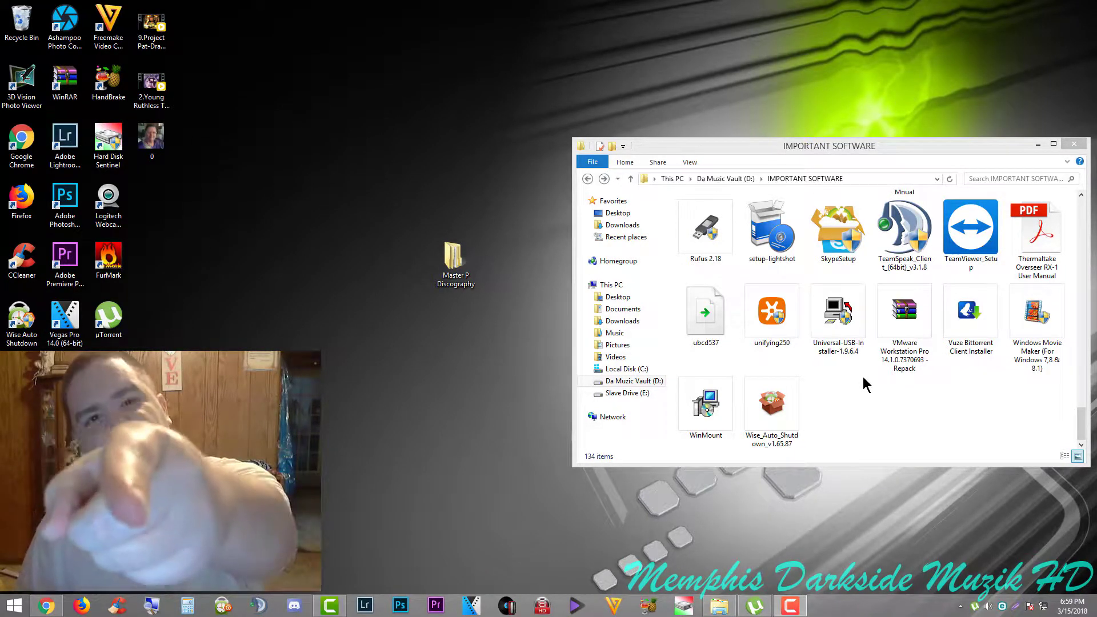
# Select the unifying250 installer in the IMPORTANT SOFTWARE folder.
pyautogui.press('Right')
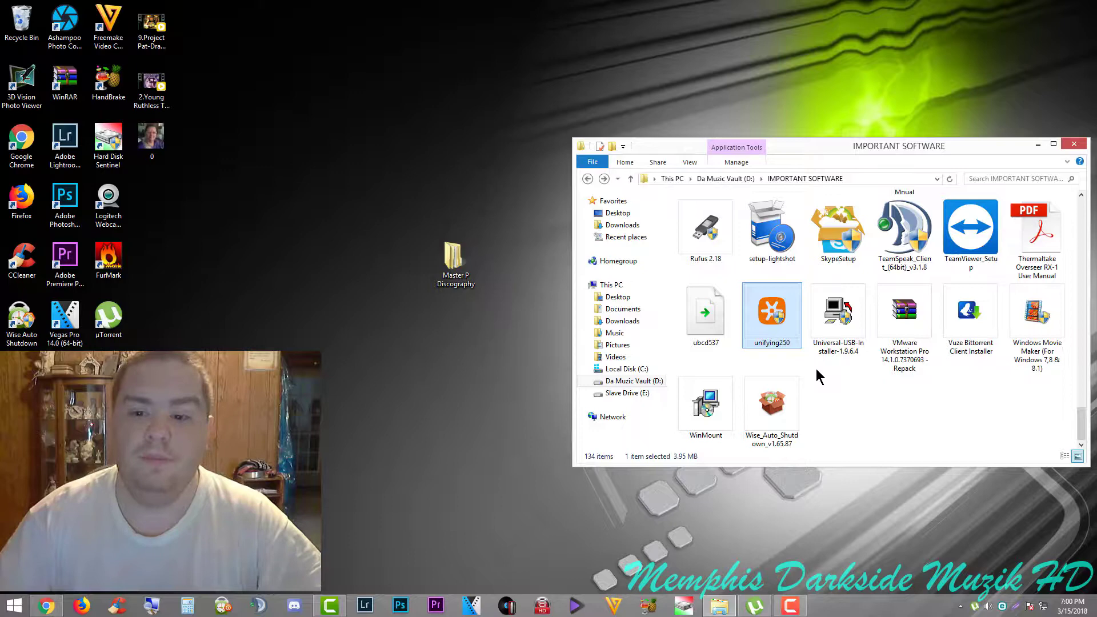
# Run unifying250, accept the license agreement, and install Logitech Unifying Software.
pyautogui.doubleClick(776, 315)
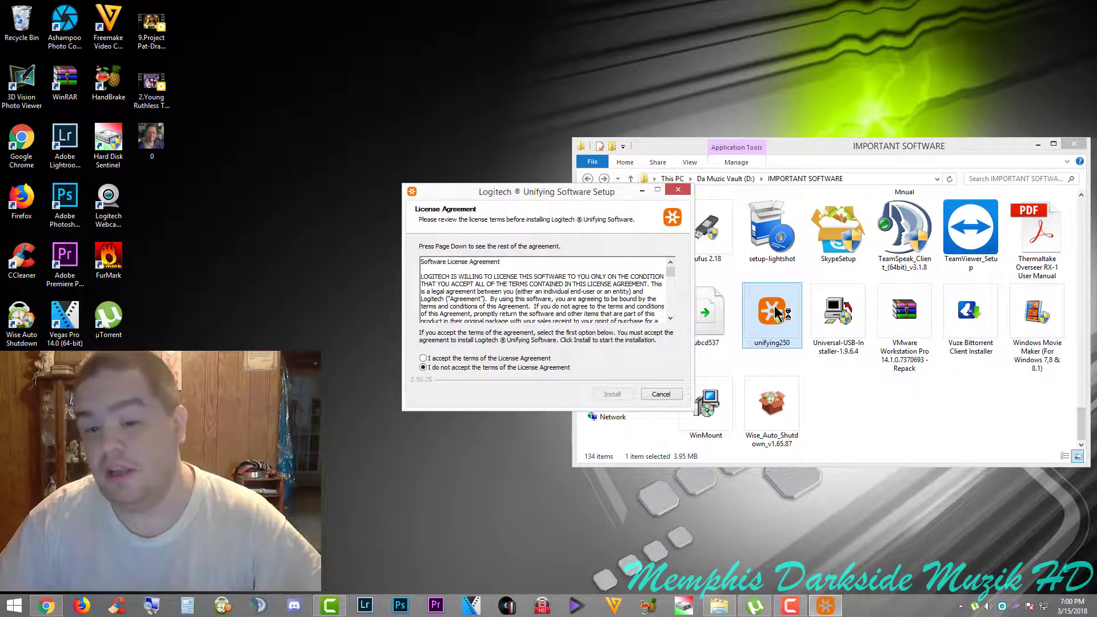
pyautogui.hotkey('alt', 'a')
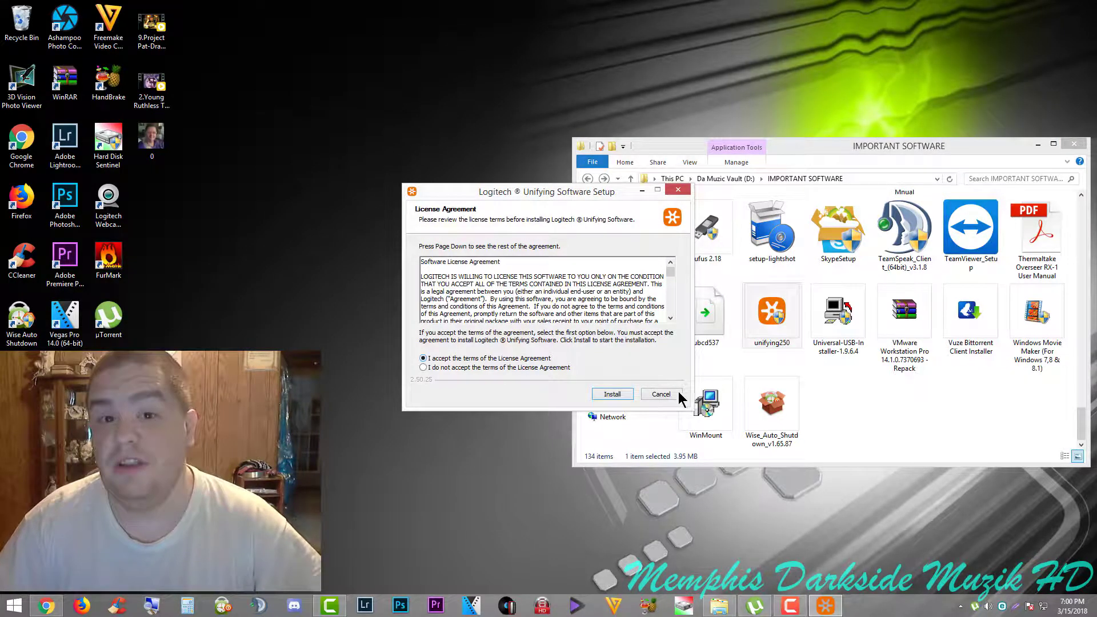
pyautogui.click(612, 395)
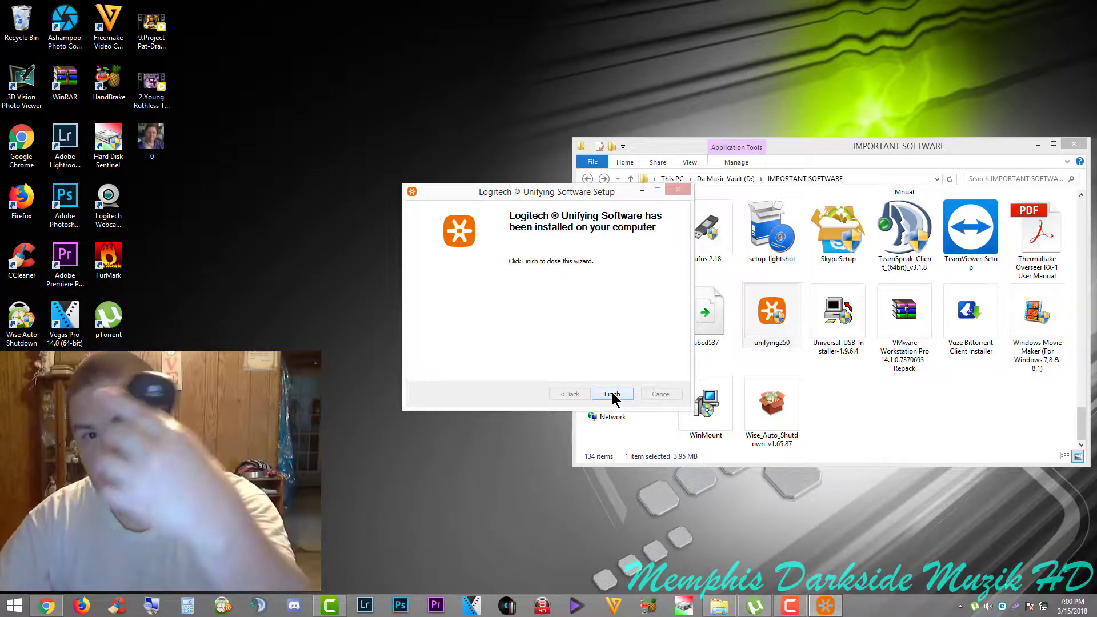
# Finish the setup wizard and move past the Unifying Software welcome page.
pyautogui.click(612, 394)
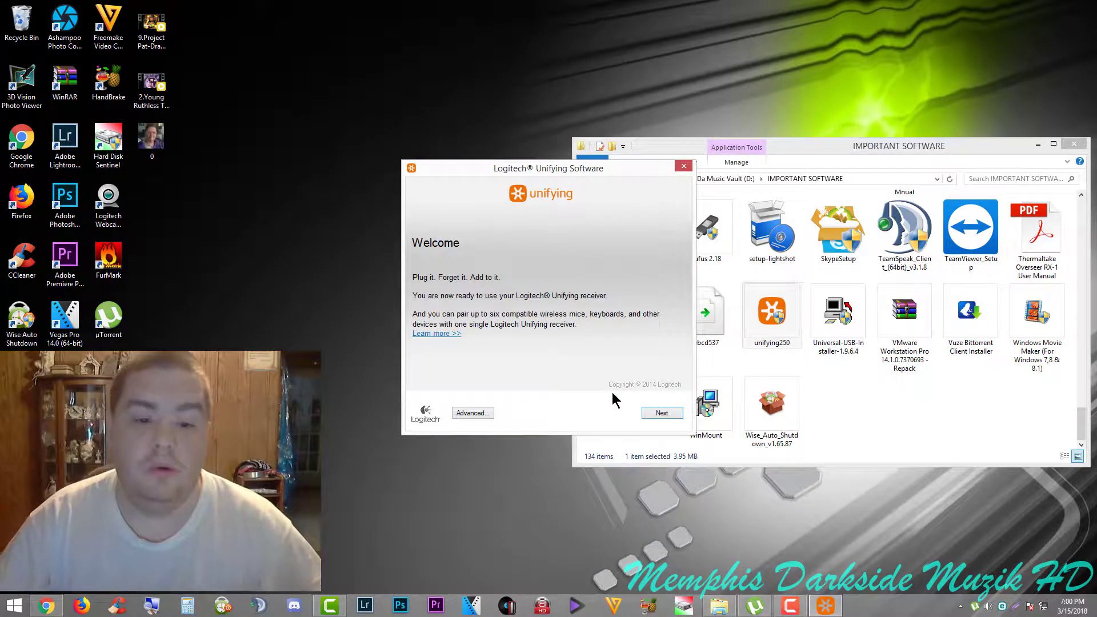
pyautogui.click(662, 414)
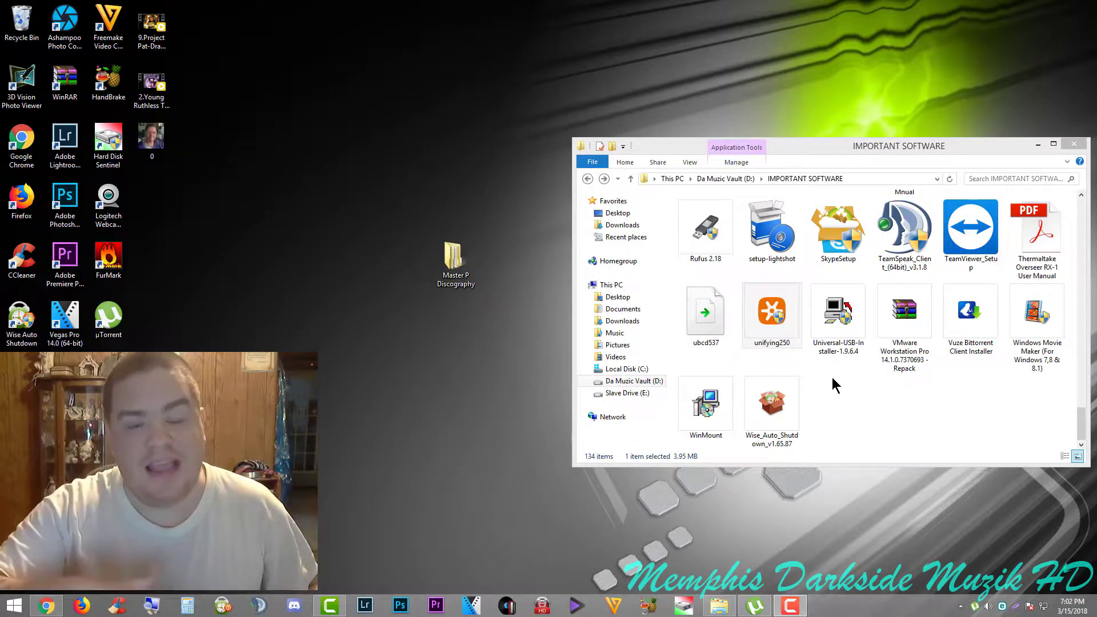
# Relaunch unifying250 and show Advanced view with two M215 mice and a K360 keyboard.
pyautogui.doubleClick(765, 322)
pyautogui.click(497, 357)
pyautogui.click(617, 396)
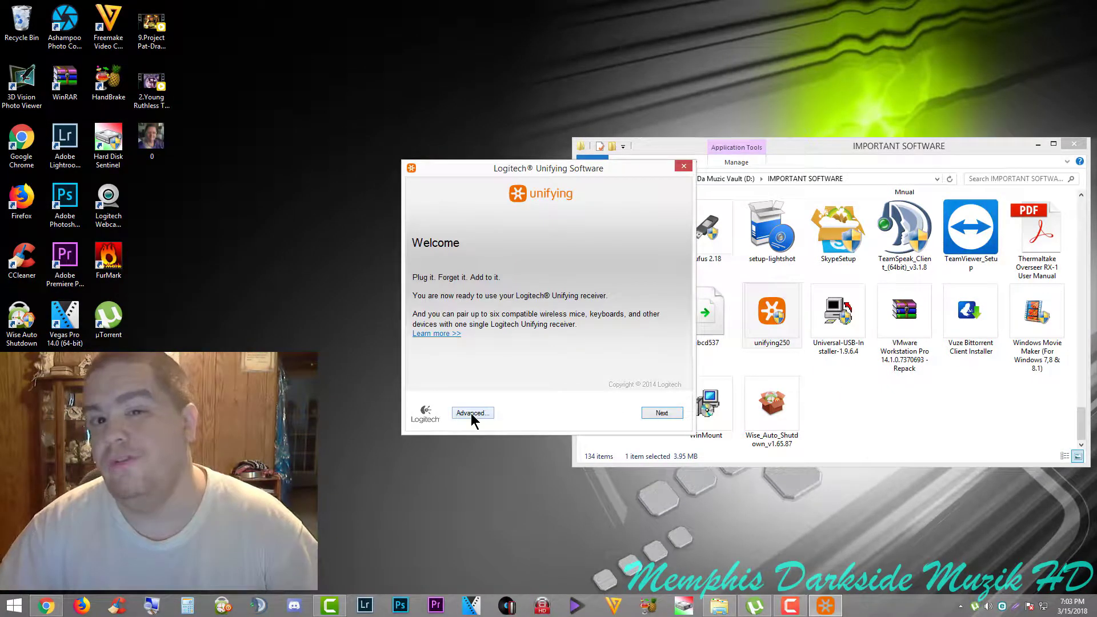
pyautogui.click(470, 412)
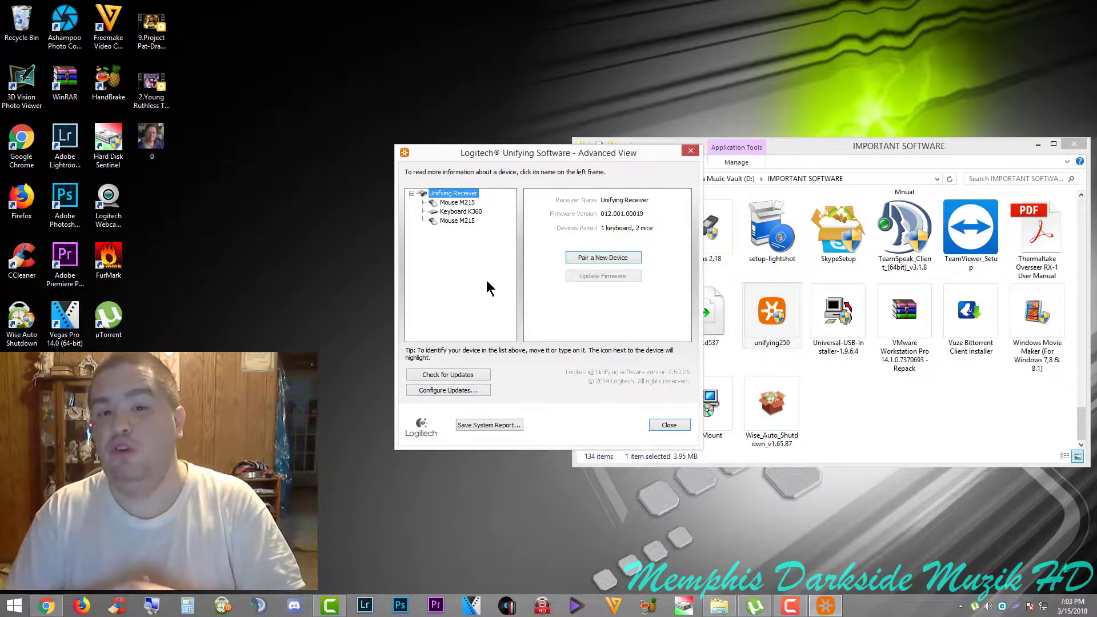
# Un-pair the second Mouse M215, leaving one M215 and the K360 keyboard.
pyautogui.click(458, 220)
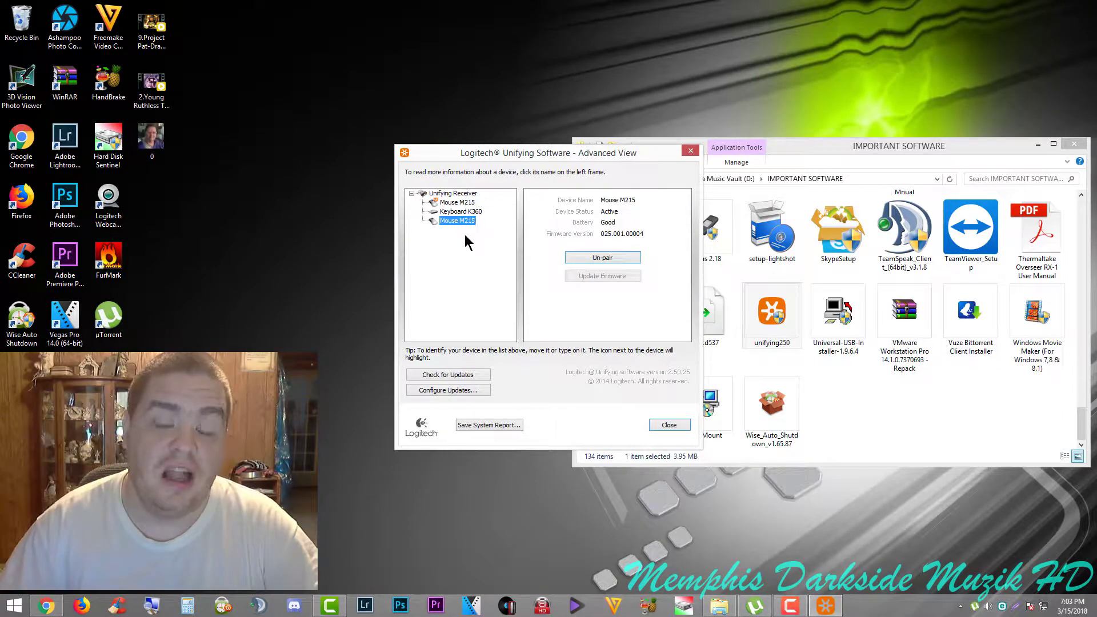
pyautogui.click(602, 260)
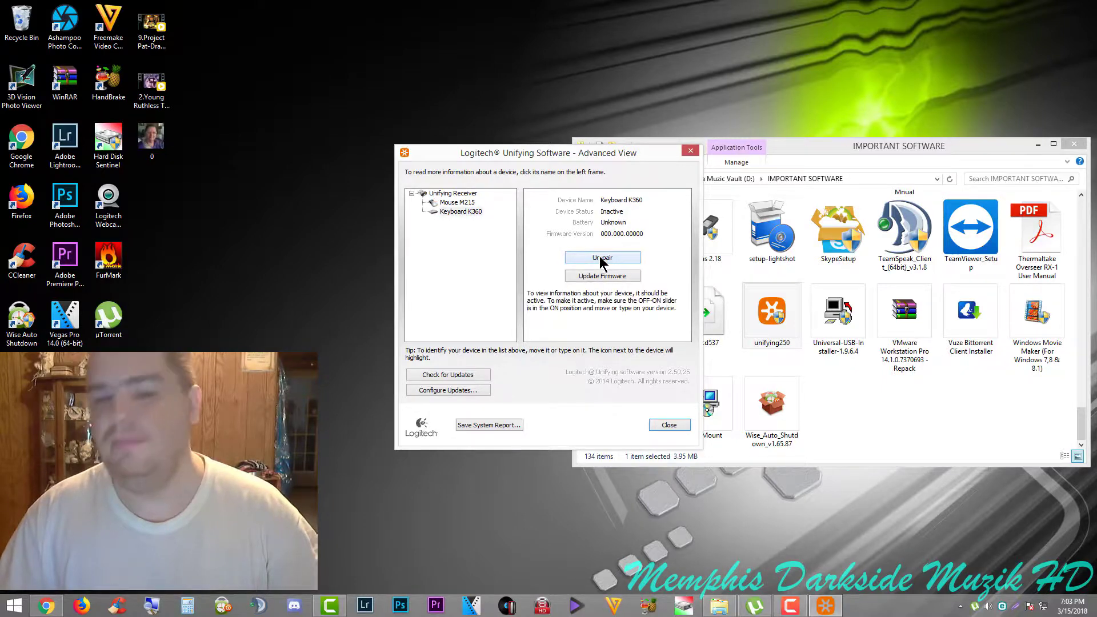